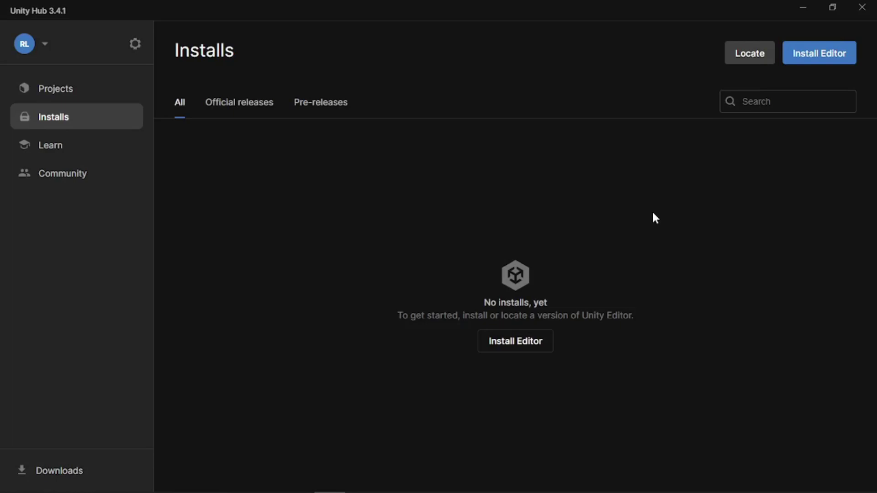
- Open the Install Unity Editor dialog on its Archive tab, which links to the download archive
left_click(516, 350)
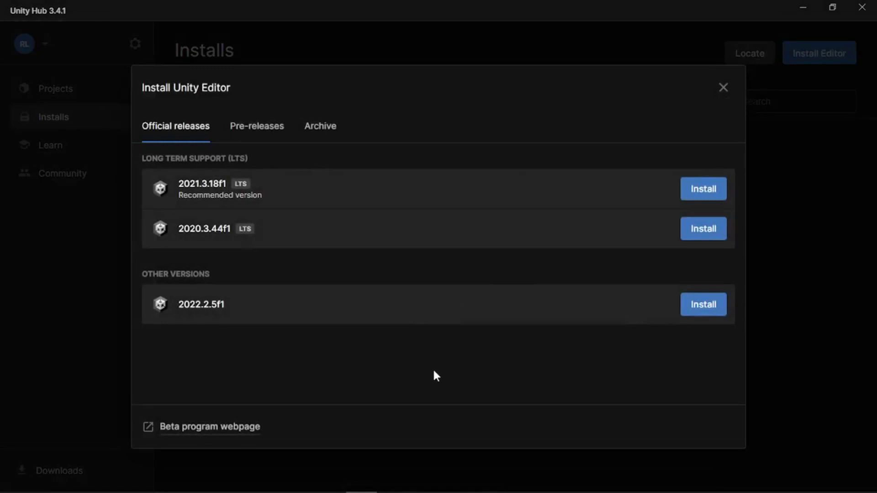
left_click(315, 131)
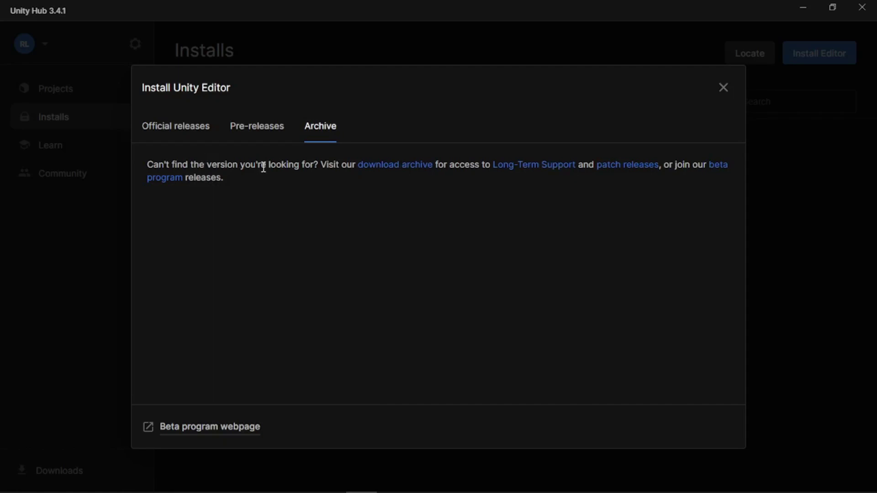
- Follow the download archive link to unity.com in Firefox and browse the 2022.X releases
left_click(389, 173)
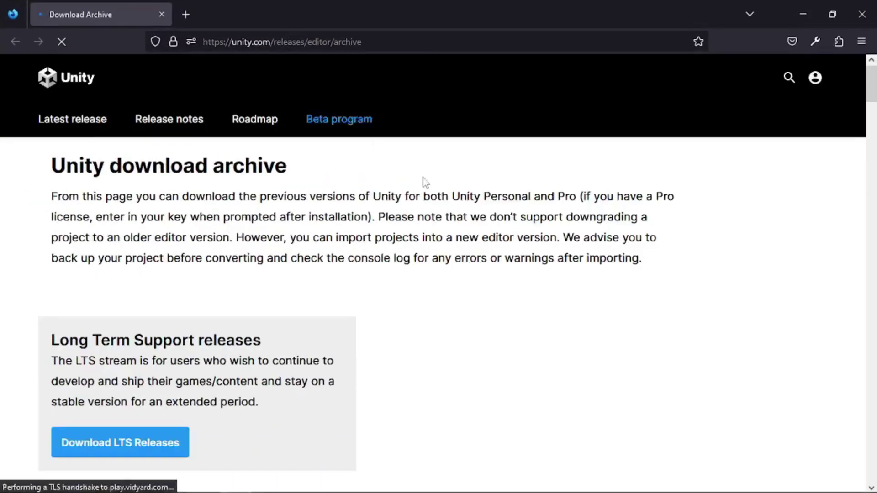
scroll(533, 177, "down", 3)
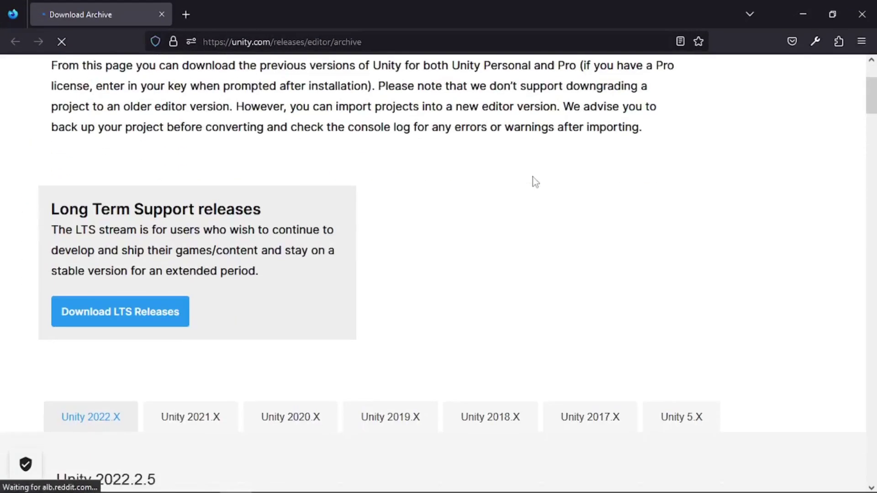
scroll(533, 177, "up", 3)
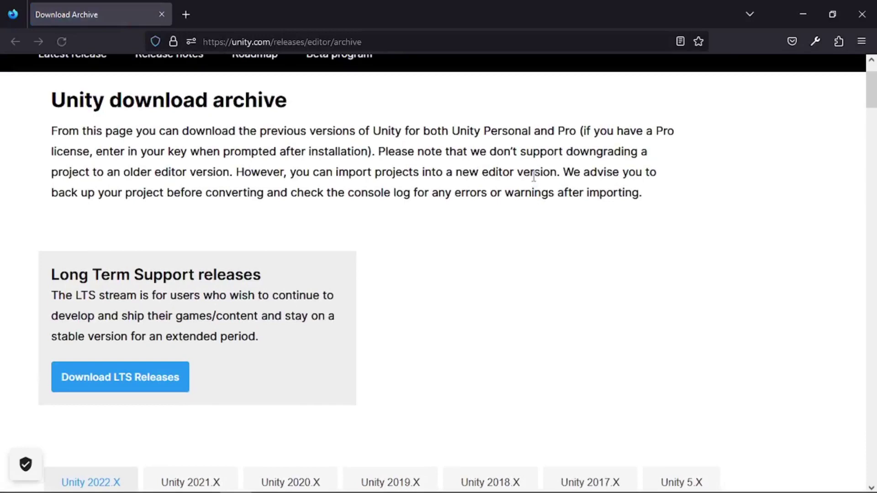
scroll(536, 182, "down", 4)
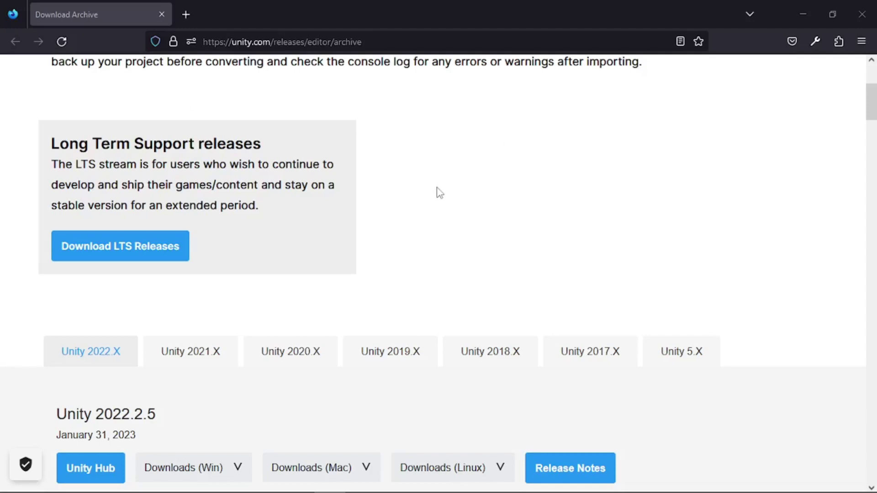
scroll(374, 216, "down", 3)
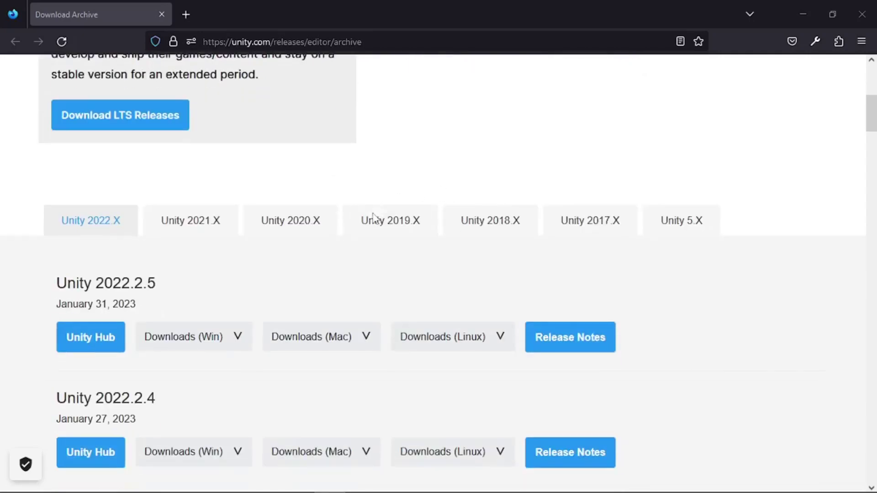
scroll(373, 217, "down", 8)
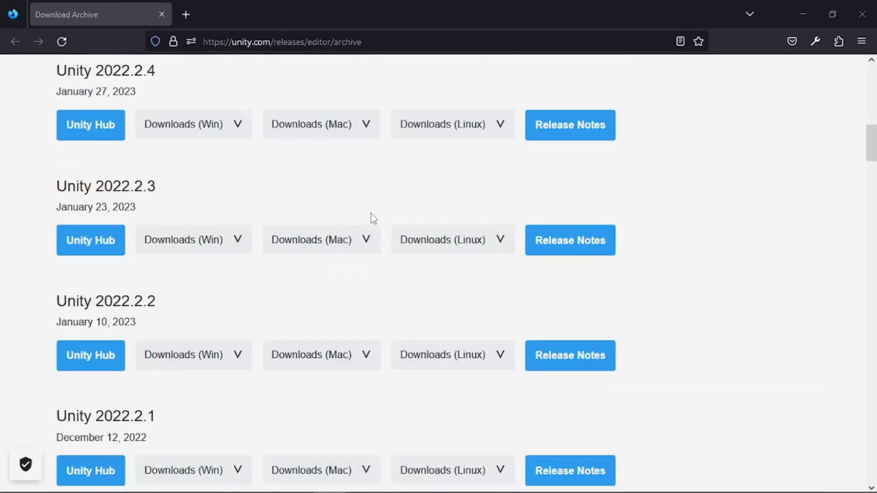
scroll(371, 213, "up", 6)
scroll(371, 213, "down", 6)
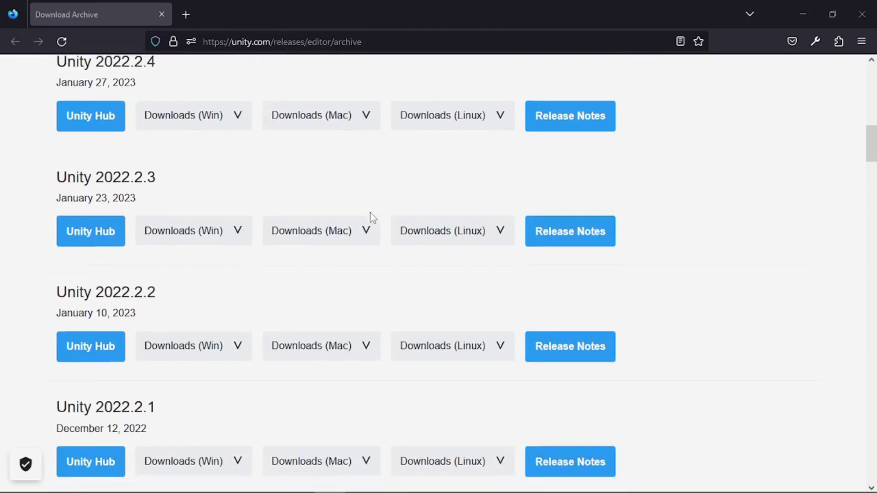
scroll(371, 213, "down", 7)
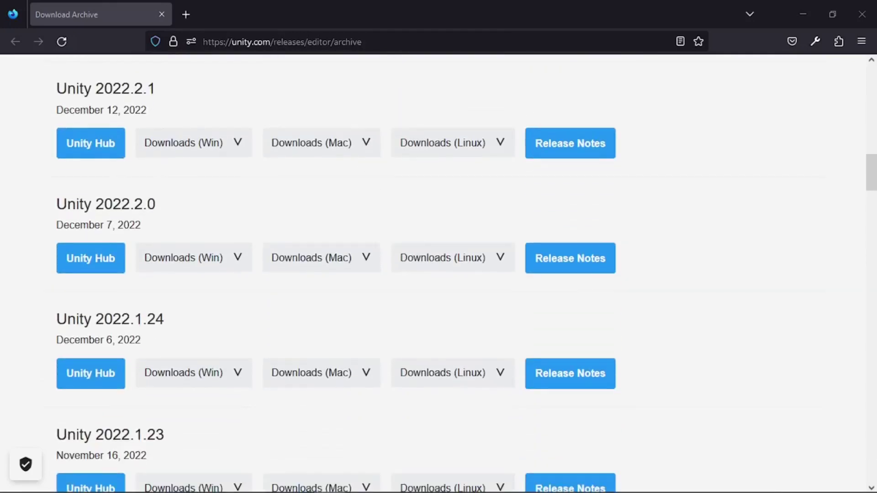
scroll(319, 182, "down", 2)
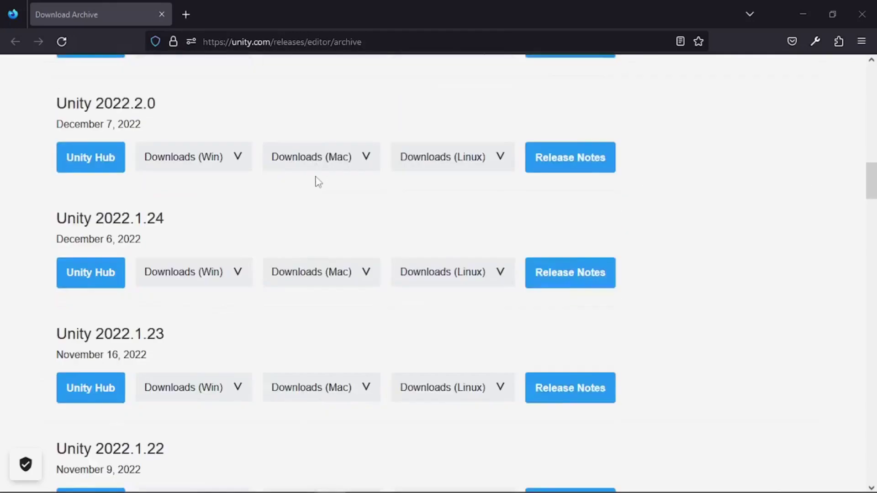
scroll(318, 182, "down", 5)
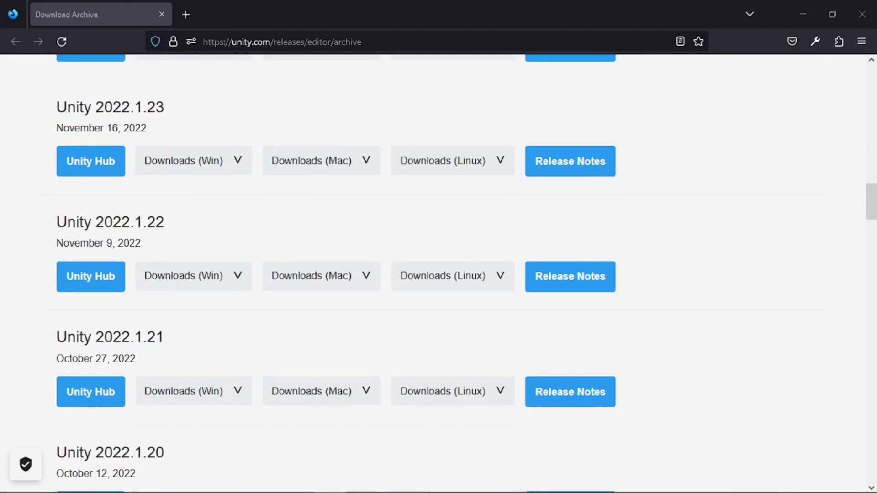
scroll(327, 272, "up", 20)
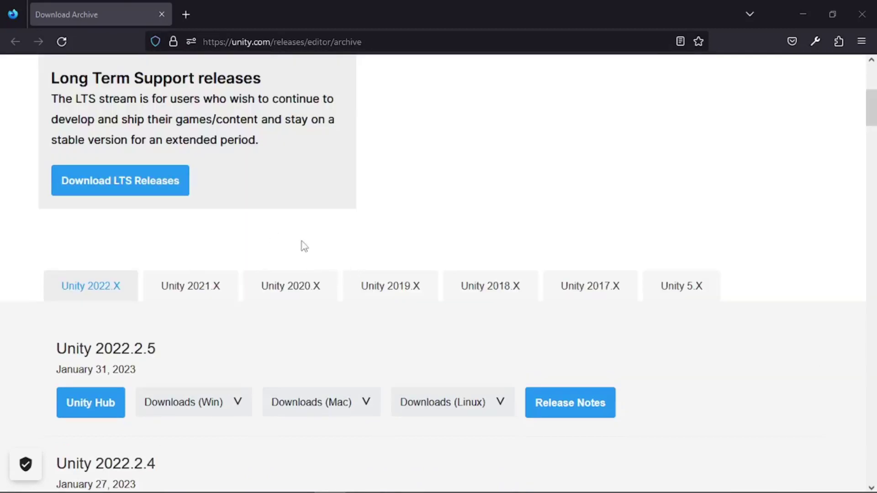
scroll(267, 226, "down", 2)
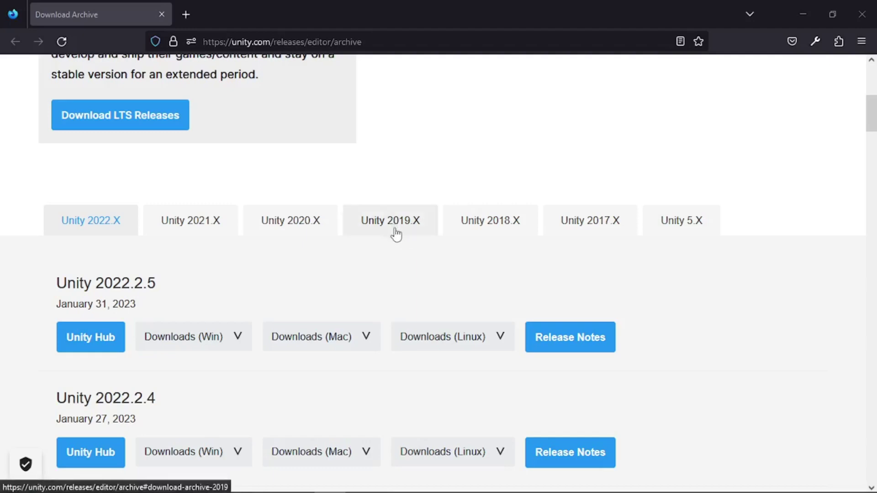
left_click(395, 232)
scroll(328, 277, "down", 2)
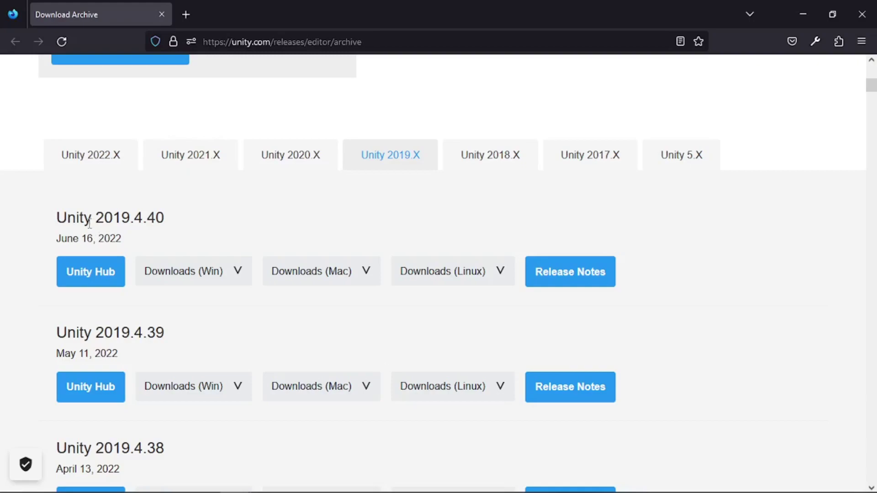
scroll(151, 280, "down", 15)
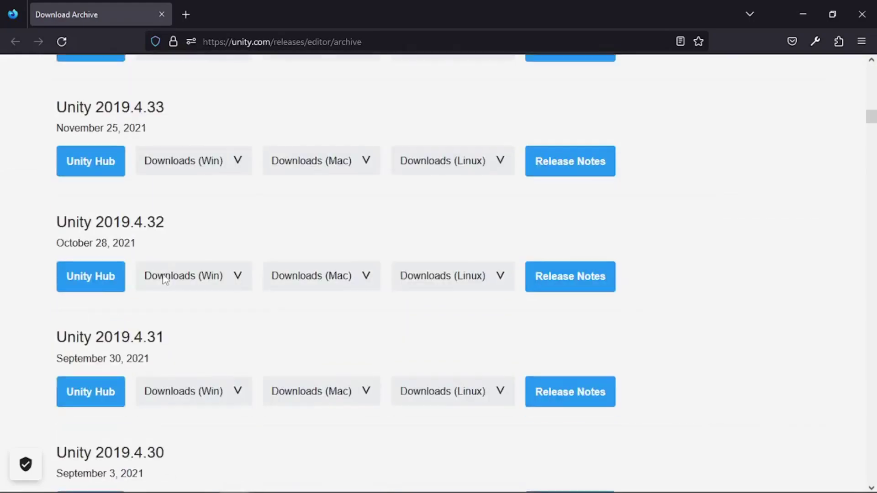
scroll(165, 279, "down", 19)
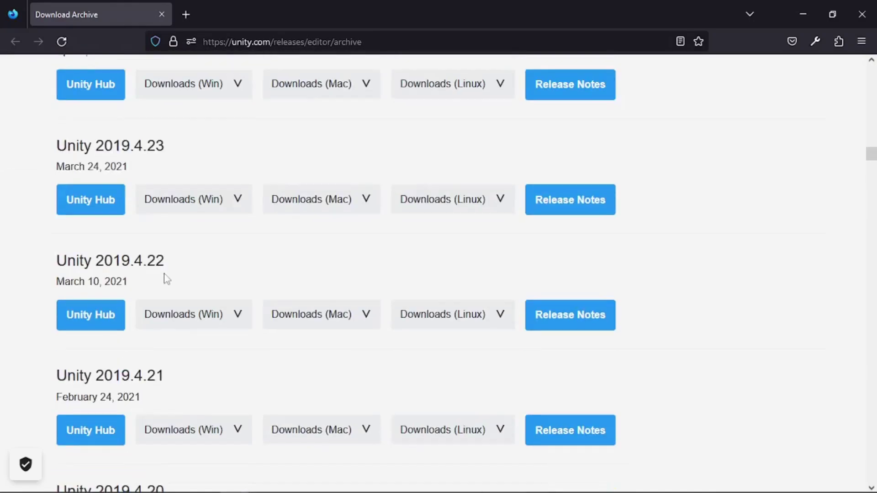
scroll(167, 279, "up", 20)
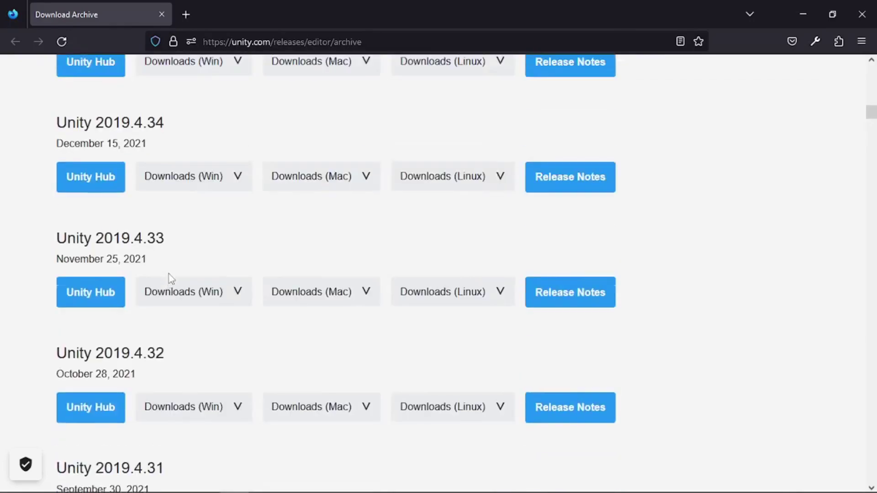
scroll(170, 279, "up", 20)
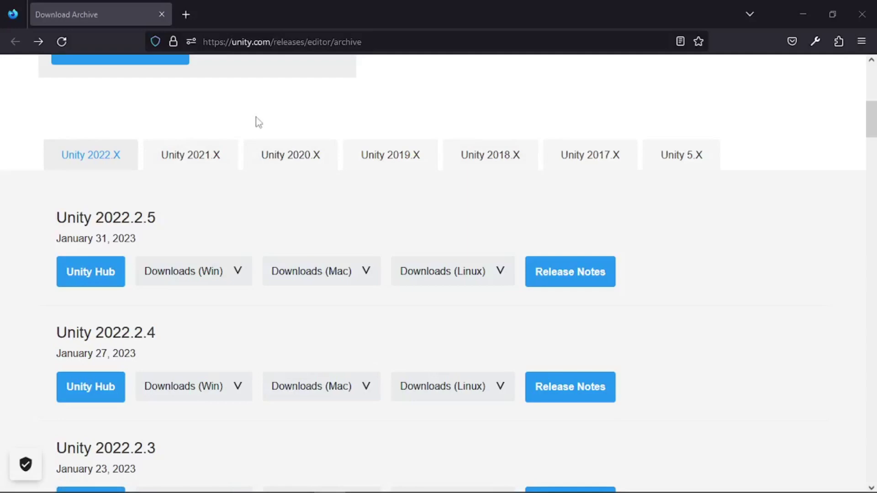
- Show the Unity 2021.X releases and find the Unity 2021.3.0 entry
left_click(206, 158)
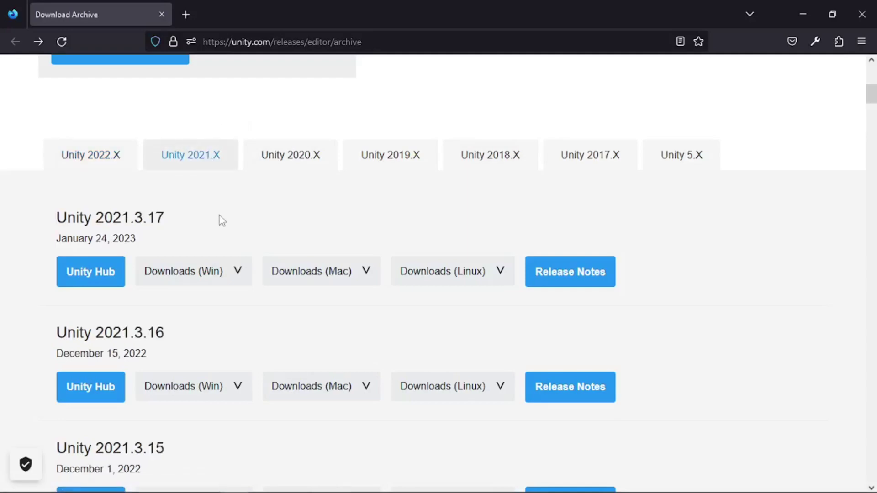
scroll(222, 221, "down", 5)
scroll(222, 220, "down", 8)
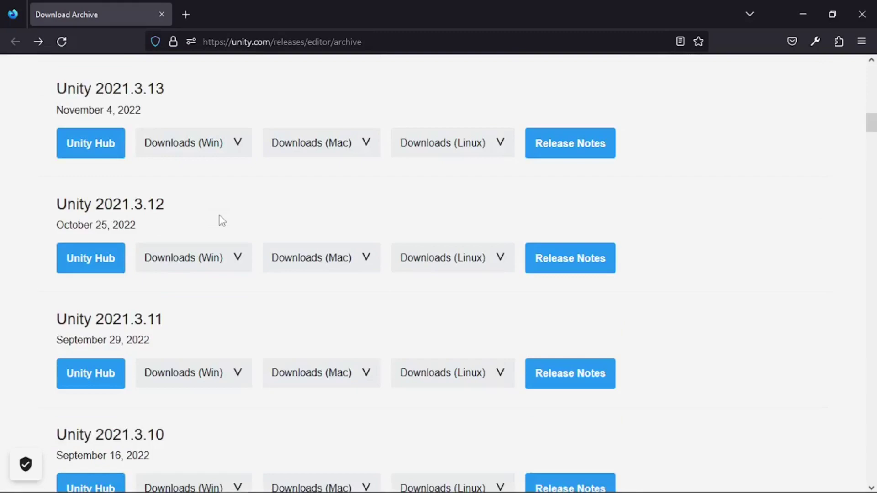
scroll(222, 221, "down", 10)
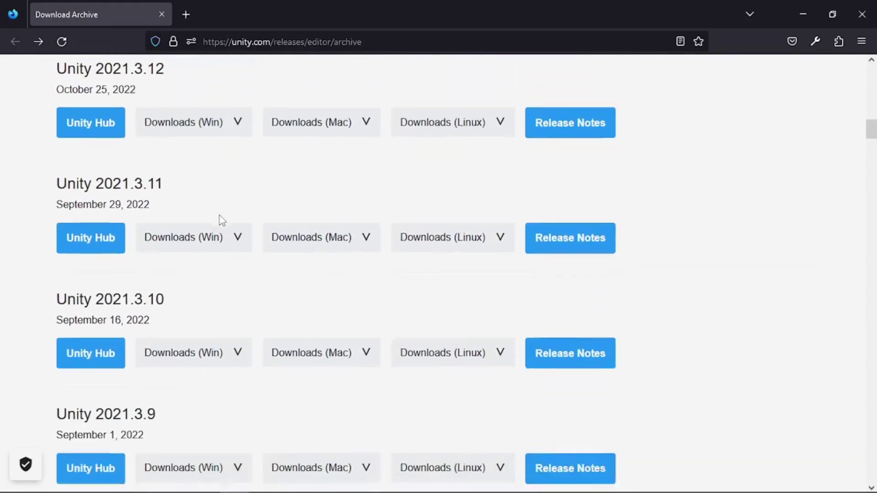
scroll(222, 221, "down", 11)
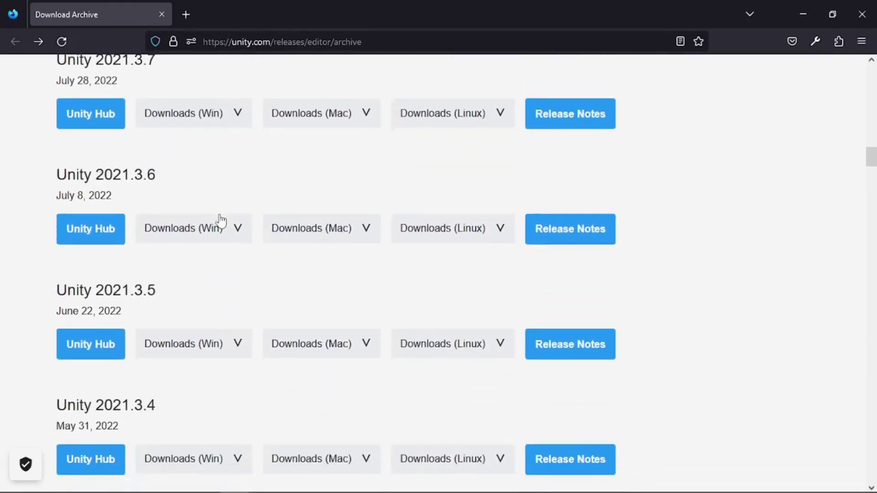
scroll(222, 221, "down", 10)
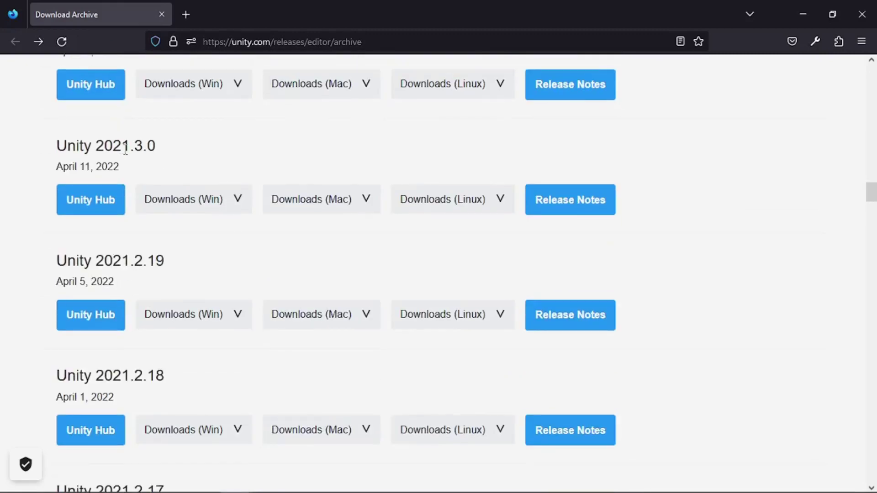
left_click_drag(57, 146, 183, 154)
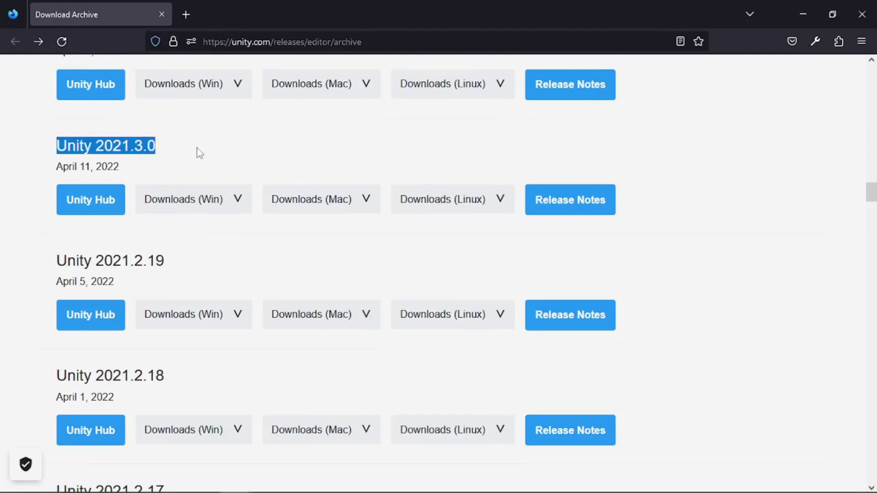
- Open the Unity 2021.3.0 release notes and confirm the version is 2021.3.0f1
left_click(565, 209)
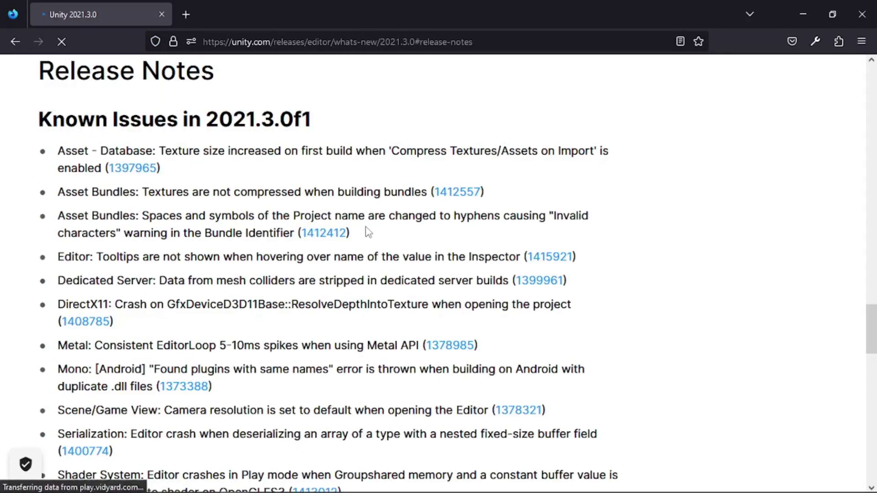
double_click(295, 120)
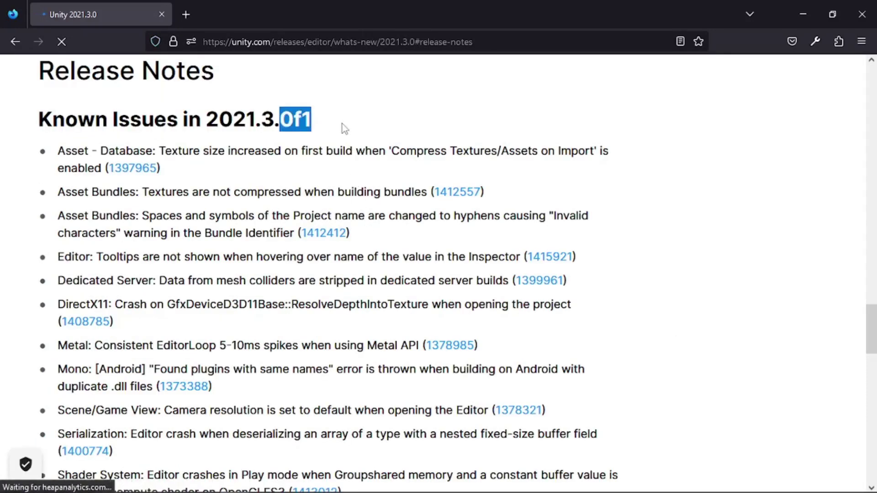
left_click(342, 125)
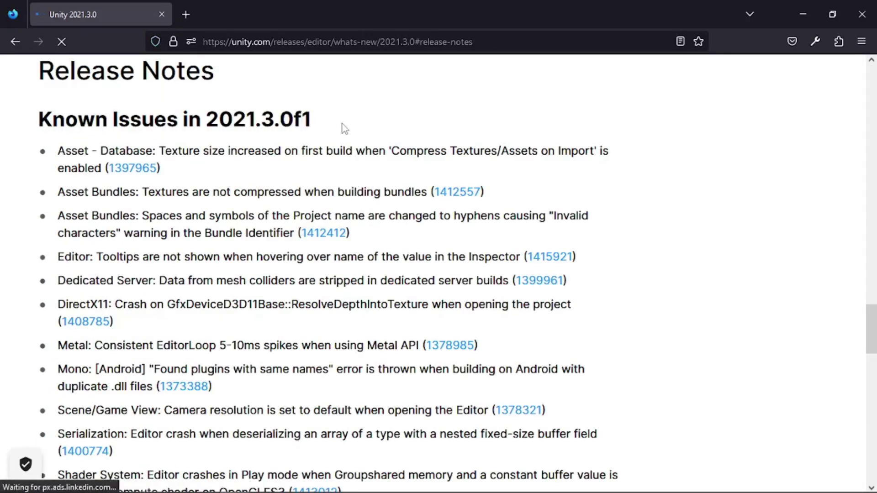
- Return to the archive page, show the 2021.X releases, and bring Unity 2021.3.0 into view
left_click(13, 45)
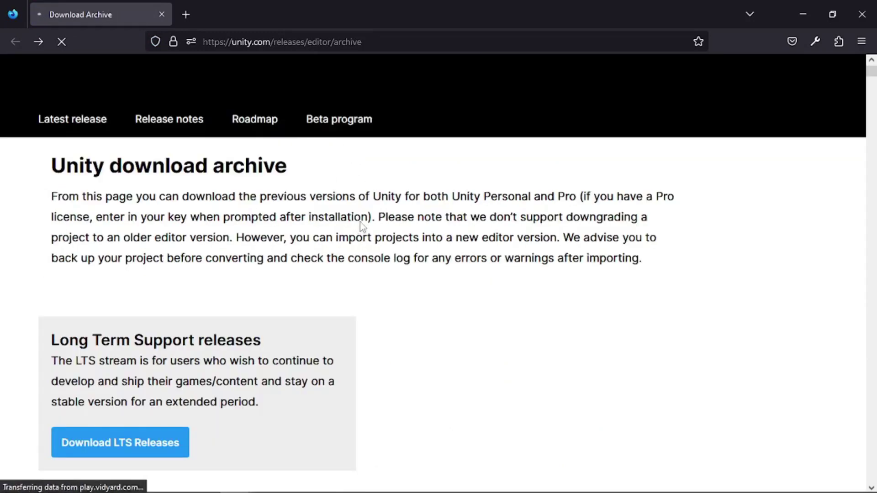
scroll(359, 228, "down", 8)
left_click(215, 159)
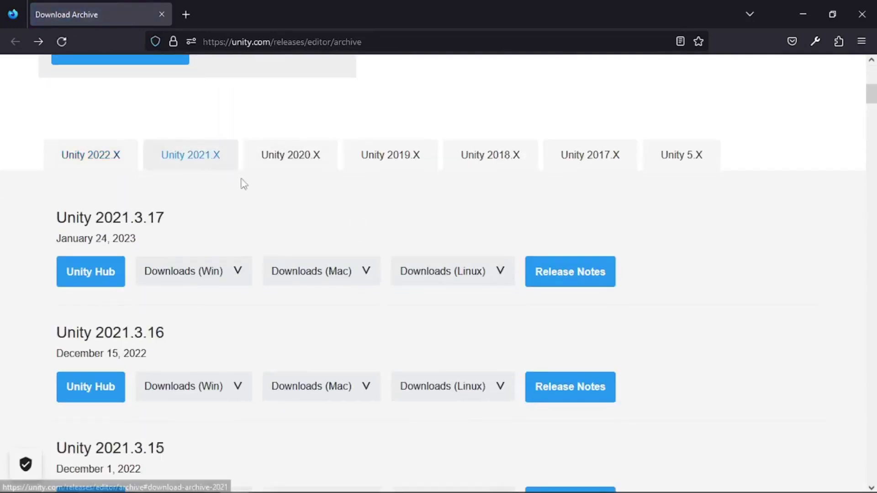
scroll(282, 274, "down", 15)
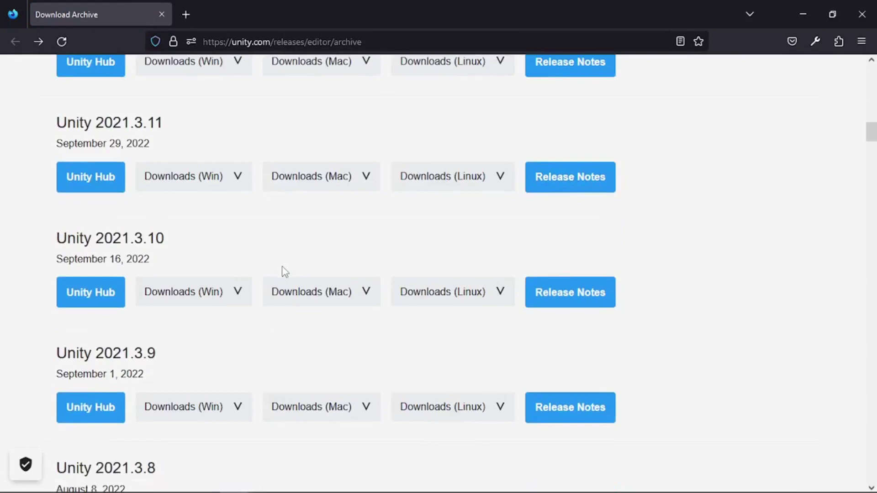
scroll(285, 271, "down", 12)
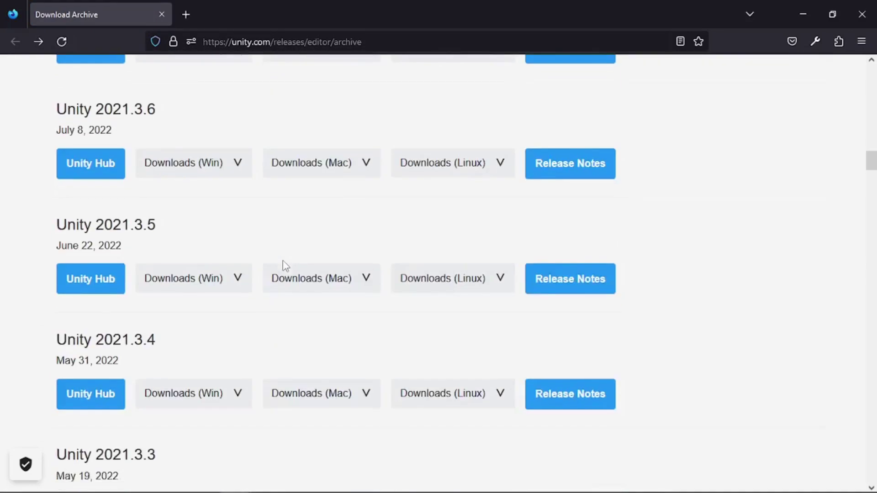
scroll(285, 267, "down", 12)
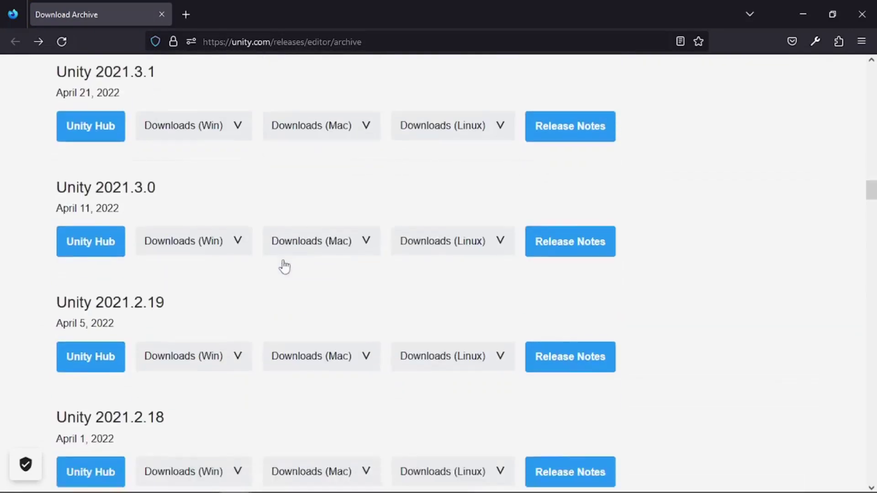
scroll(284, 266, "down", 3)
scroll(284, 265, "up", 3)
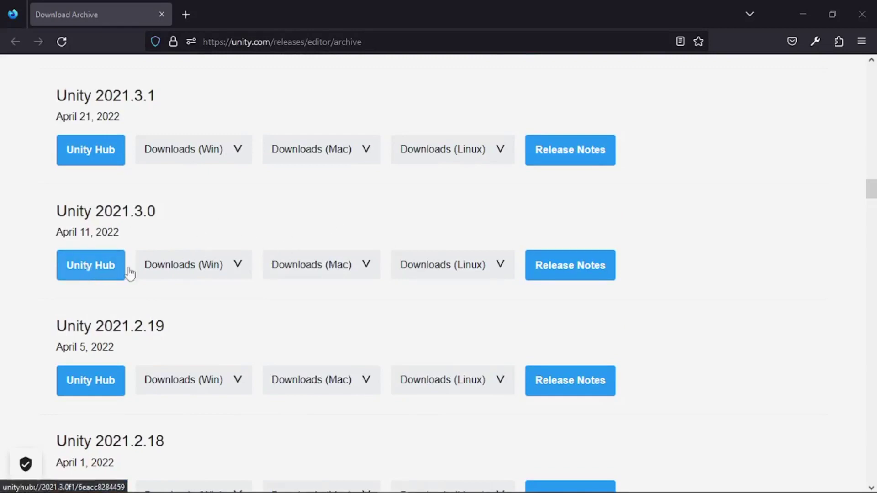
- Download the Unity Editor 64-bit Windows installer for 2021.3.0 and launch it from Firefox downloads
left_click(237, 271)
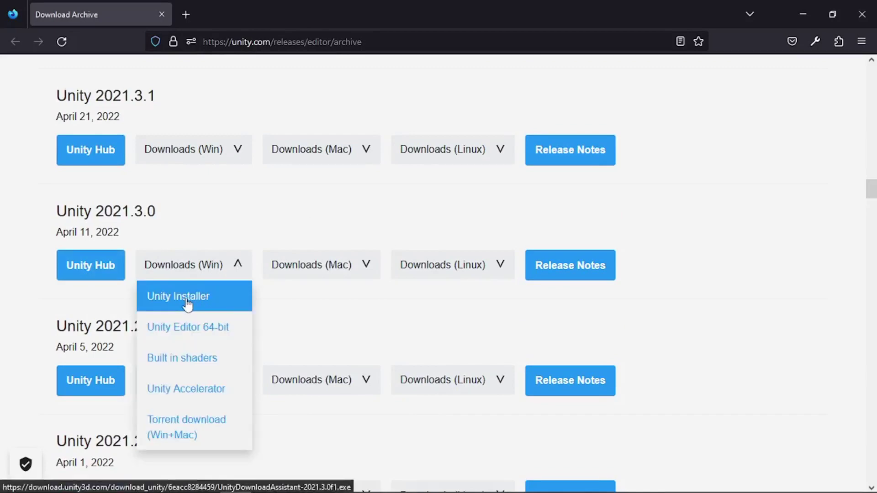
left_click(197, 337)
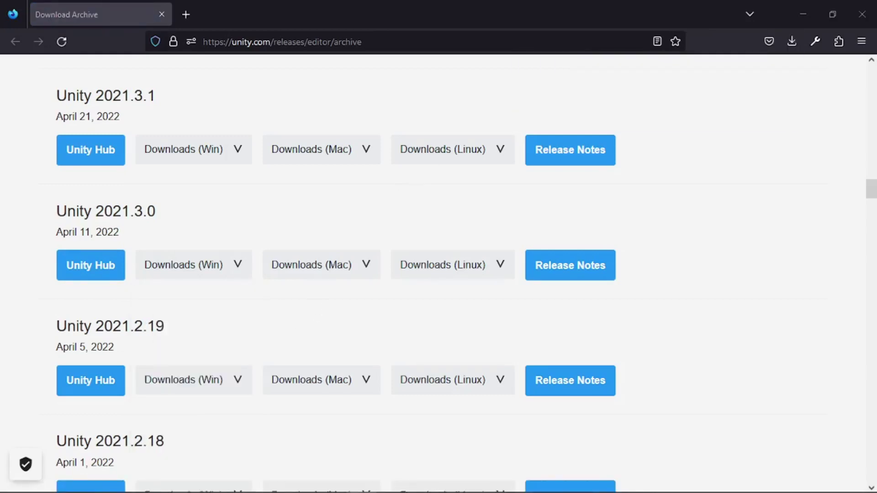
left_click(794, 42)
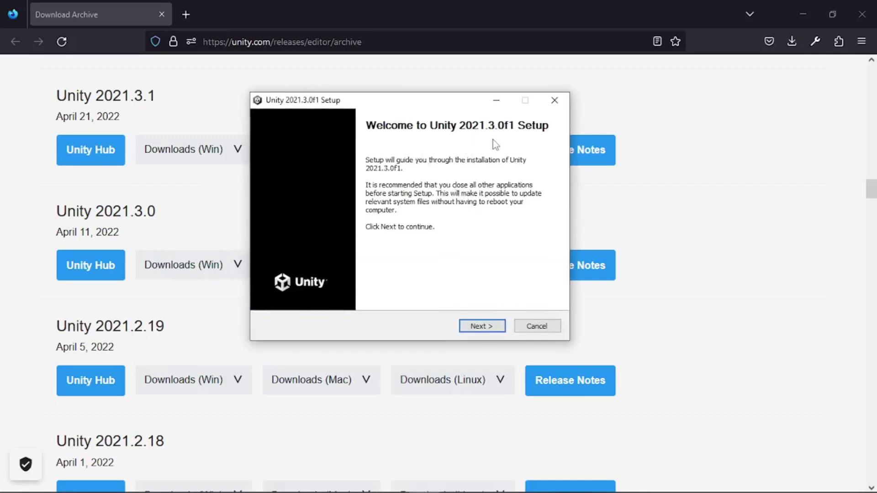
- Accept the license terms and keep the default Unity component to reach the install location page
left_click(482, 326)
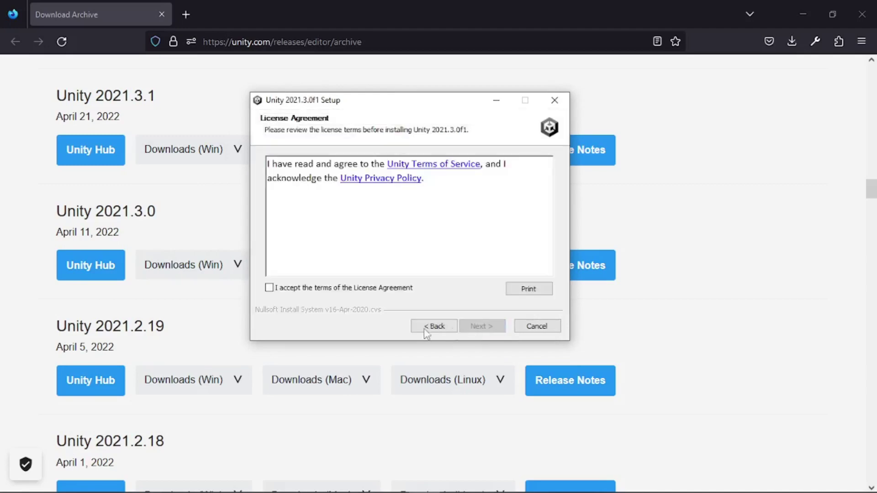
left_click(301, 288)
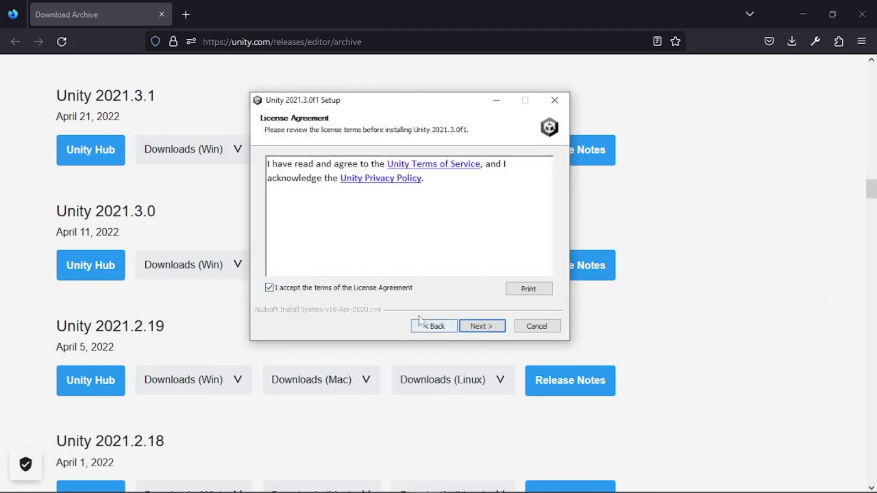
left_click(493, 328)
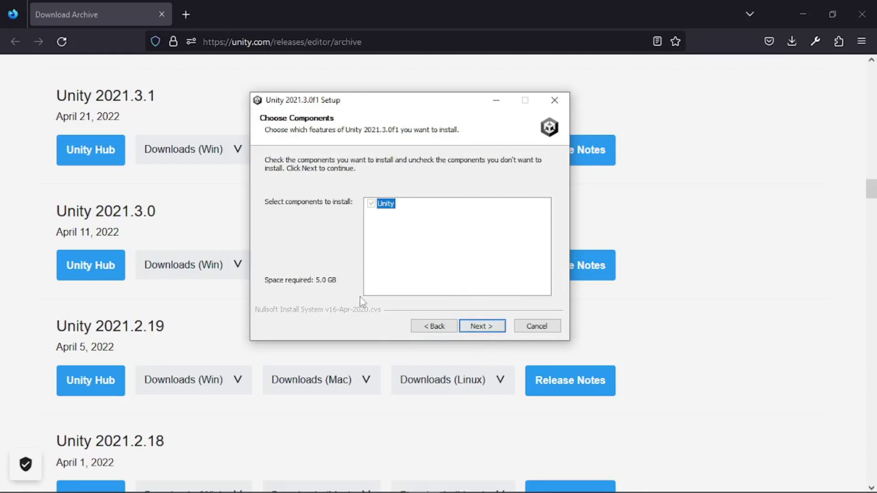
left_click(489, 327)
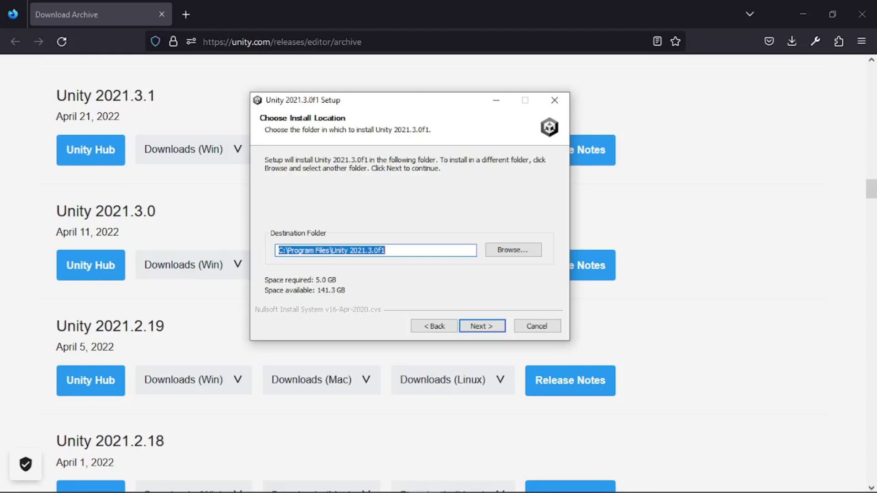
- Install Unity into E:\GameDevPrograms\UnityInstalls\Unity 2021.3.0f1 and finish the setup
type("E:\\GameDevPrograms\\UnityInstalls\\Unity 2021.3.0f1")
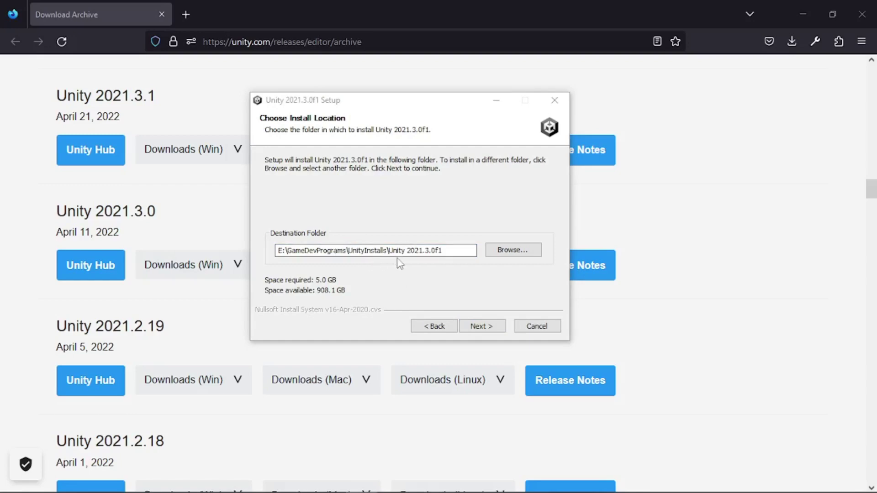
left_click(360, 290)
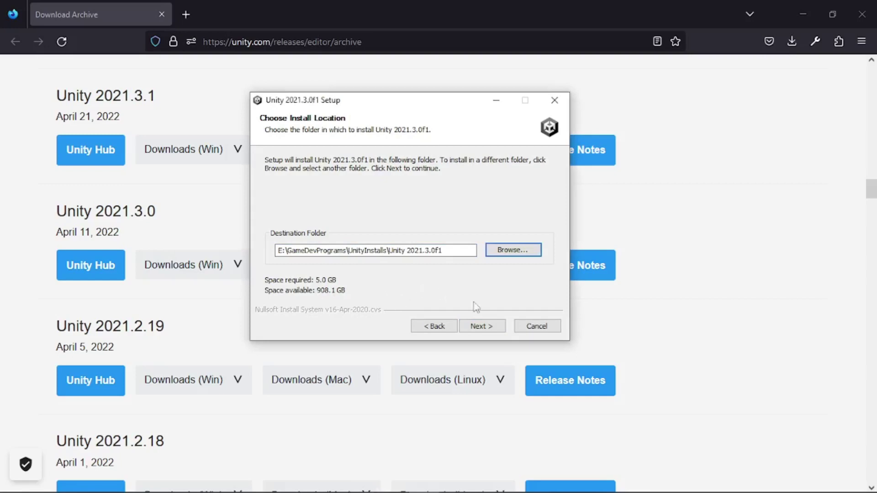
left_click(500, 330)
left_click(498, 329)
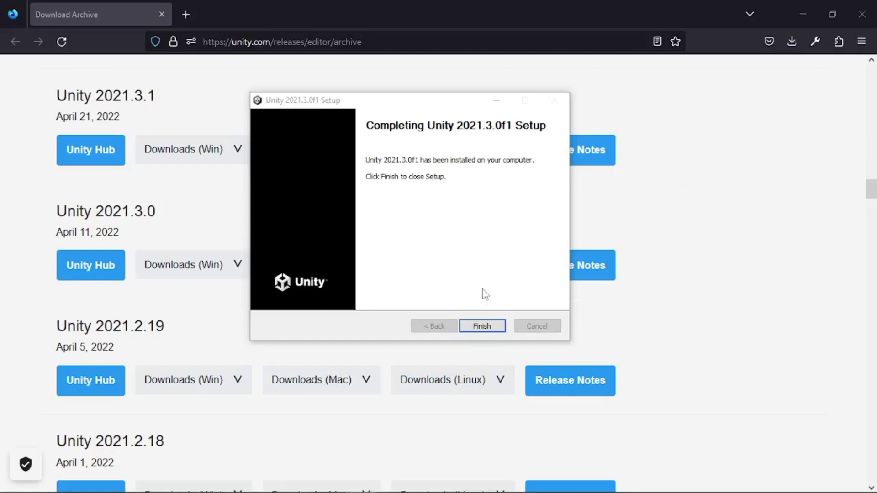
left_click(483, 326)
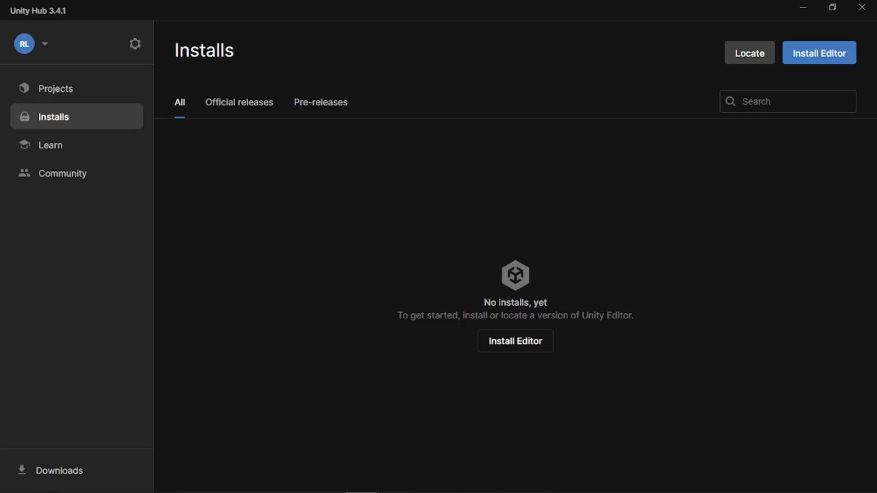
- Check My project's missing 2021.3.0f1 editor warning on the Projects page, then dismiss it
left_click(45, 95)
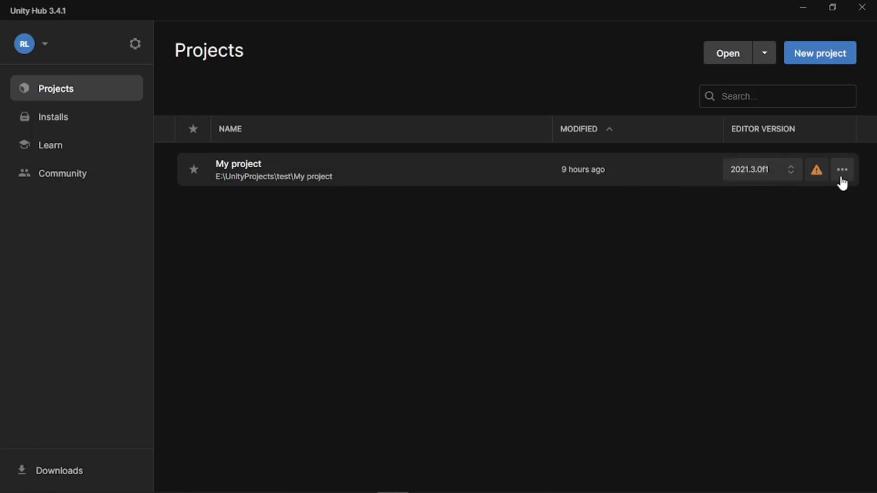
left_click(822, 173)
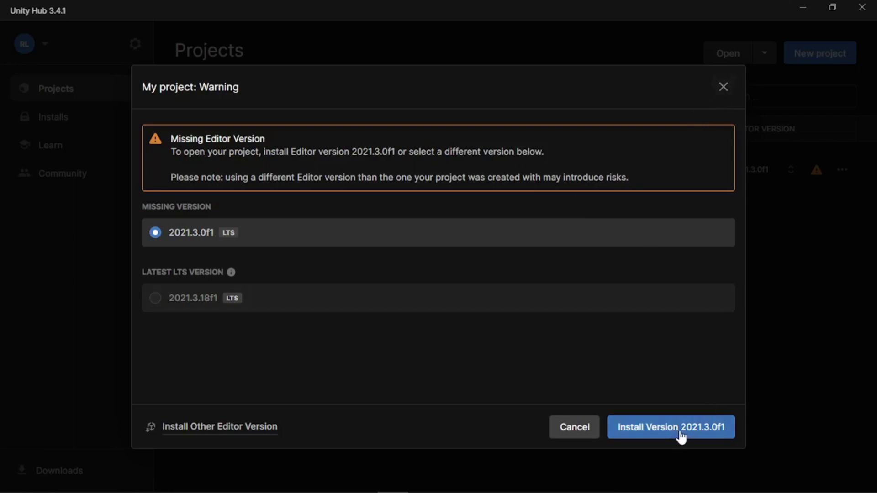
left_click(585, 433)
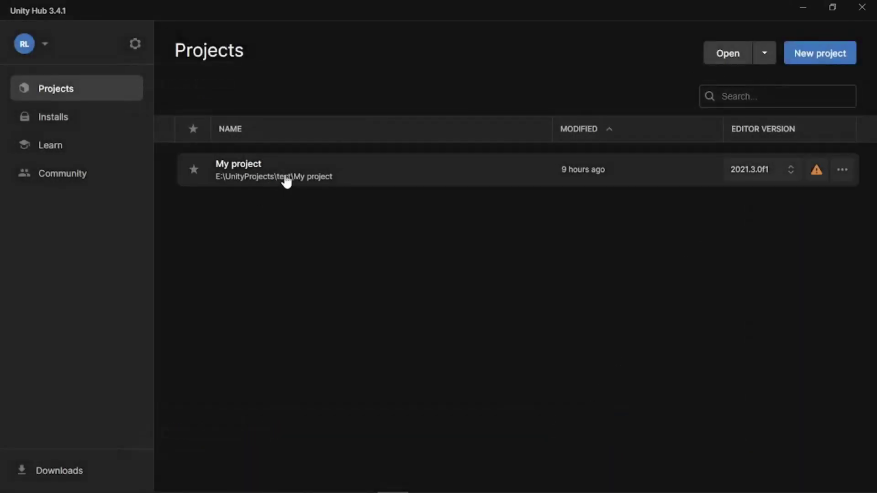
- Check the Installs page's Official releases and Pre-releases tabs
left_click(68, 119)
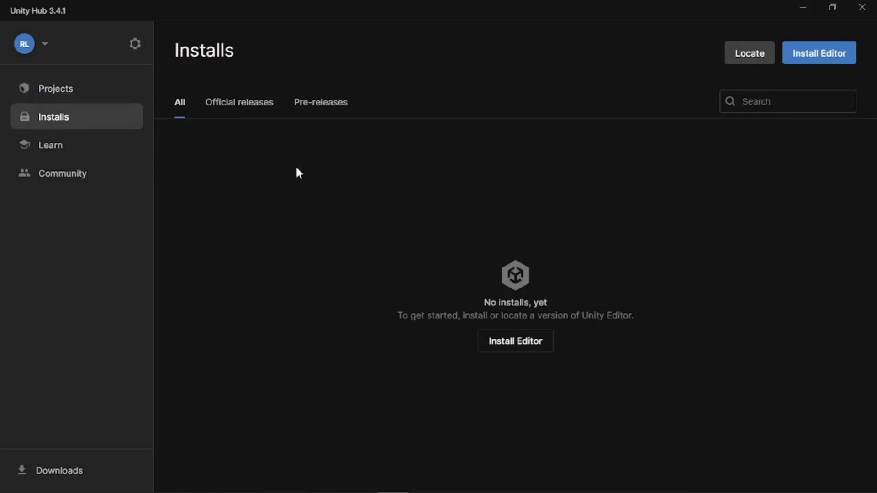
left_click(234, 109)
left_click(332, 108)
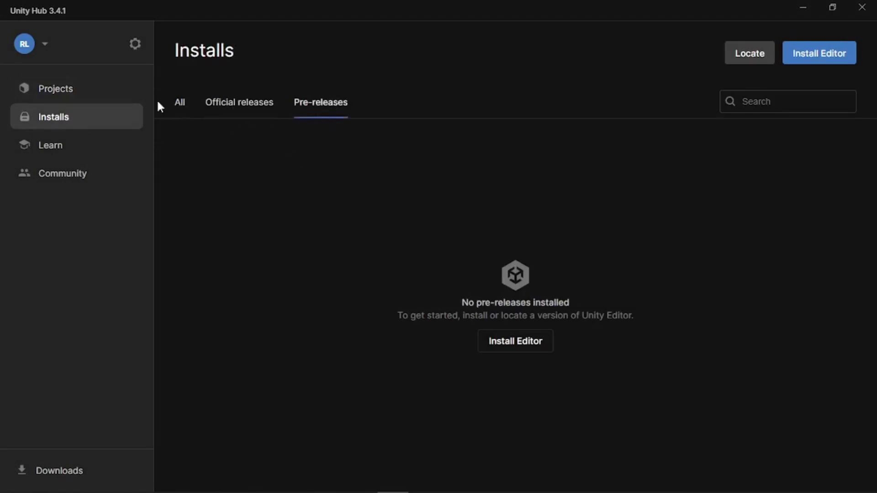
- Locate Unity 2021.3.0f1\Editor\Unity.exe and add it as an installed editor
left_click(755, 58)
double_click(341, 155)
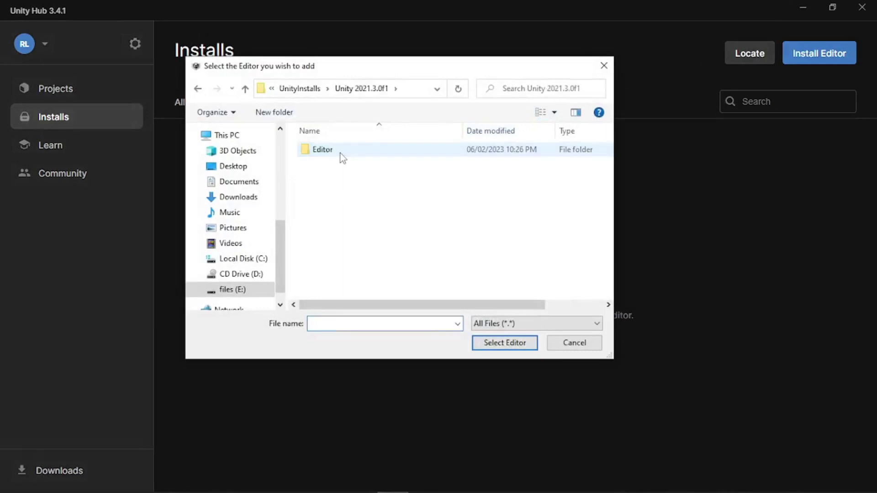
double_click(319, 154)
scroll(349, 246, "down", 10)
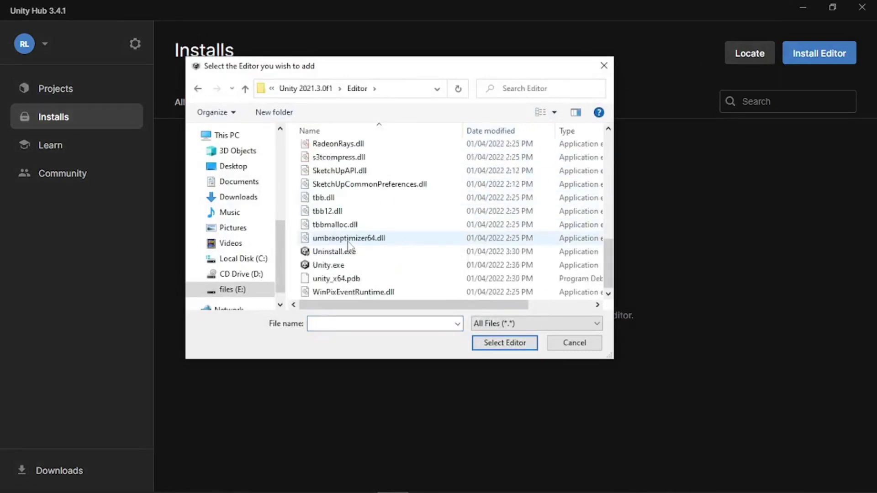
left_click(333, 265)
left_click(485, 343)
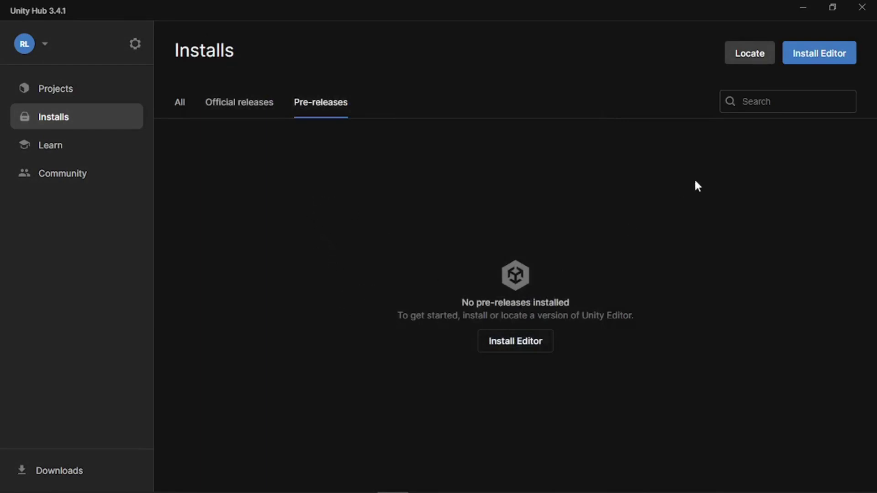
- Verify 2021.3.0f1 LTS is listed under Official releases, then open My project
left_click(243, 104)
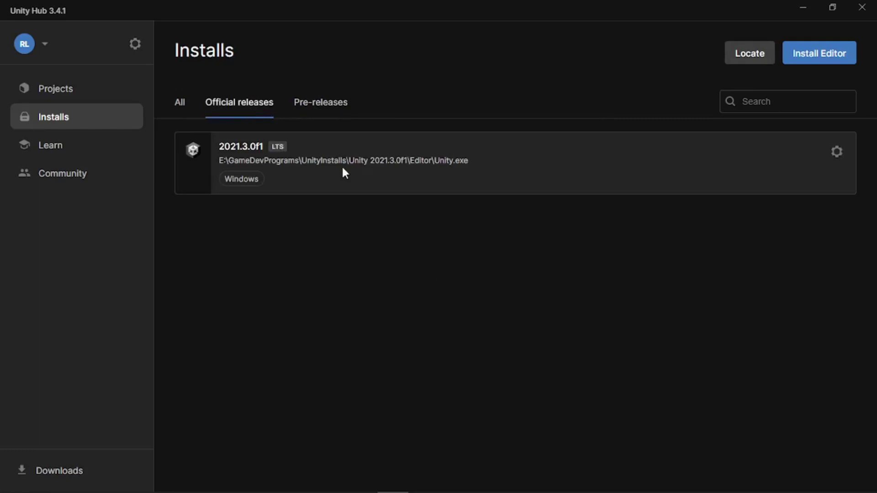
left_click(46, 91)
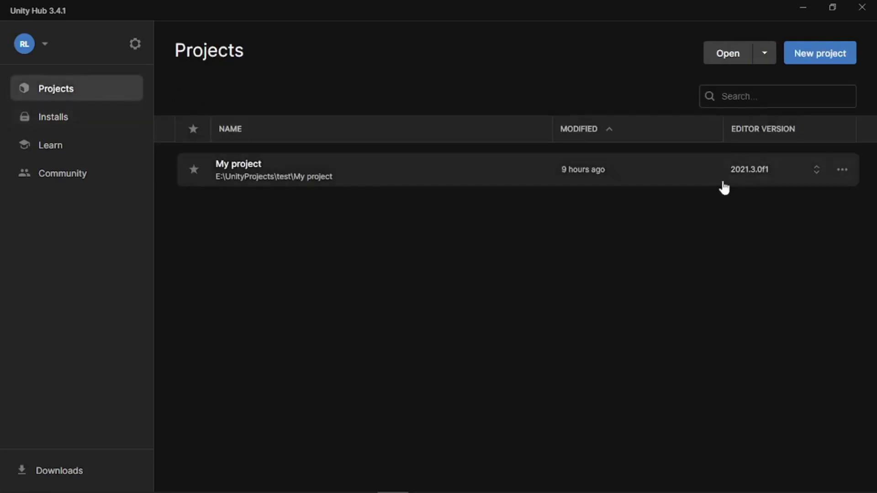
left_click(281, 180)
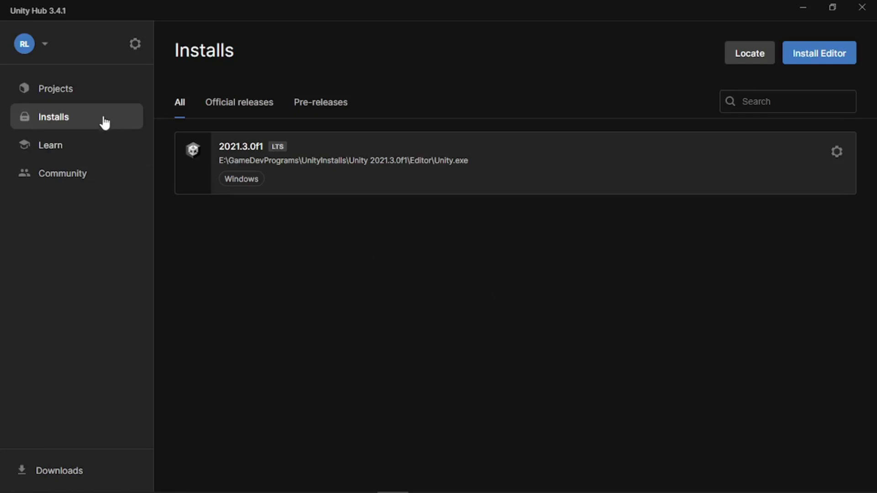
- Go back to the Projects list to confirm My project now uses 2021.3.0f1 without a warning
left_click(56, 88)
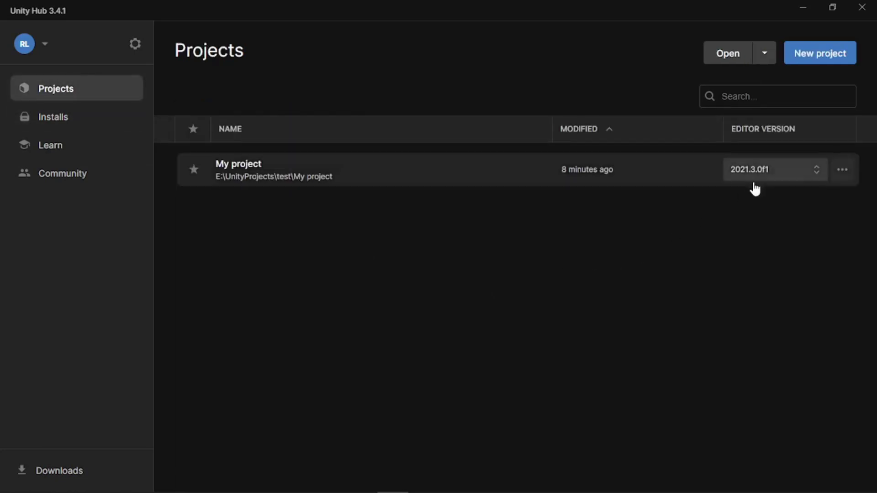